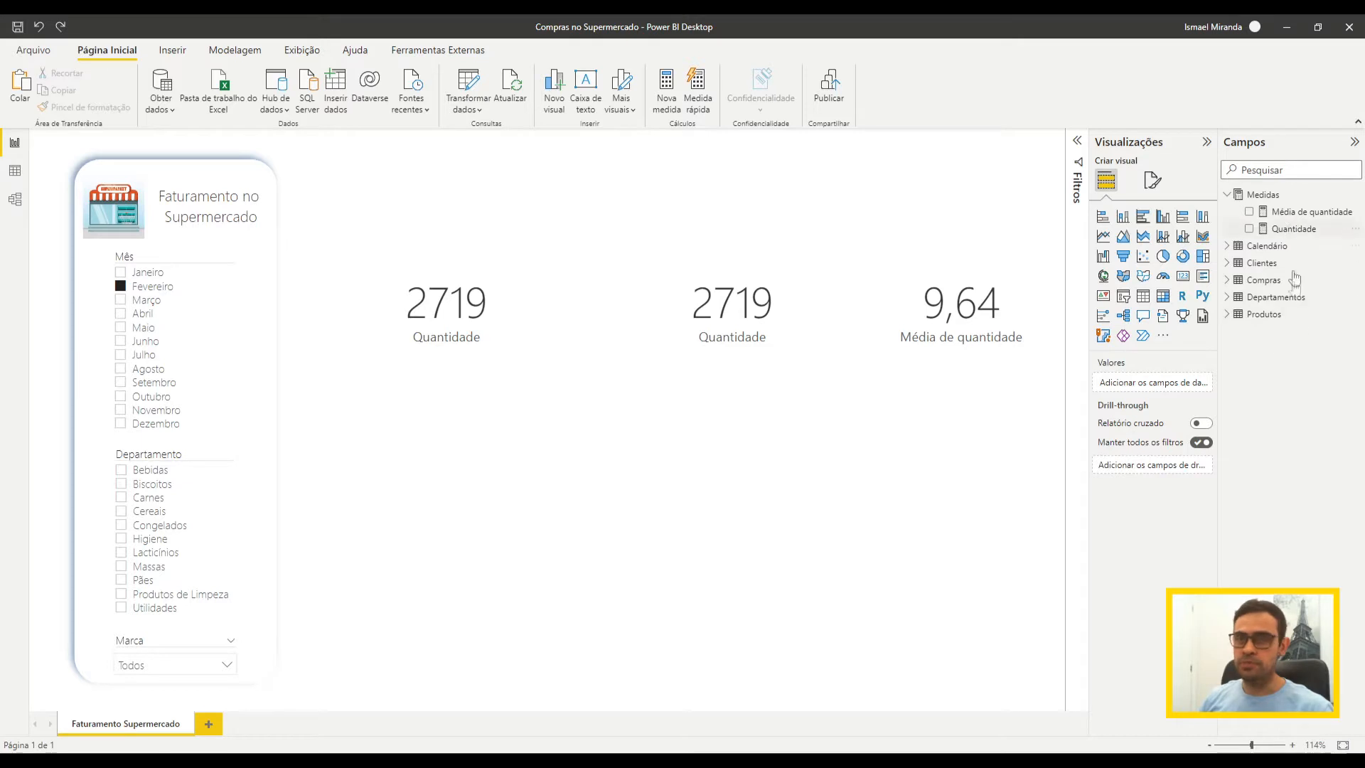
left_click(1263, 200)
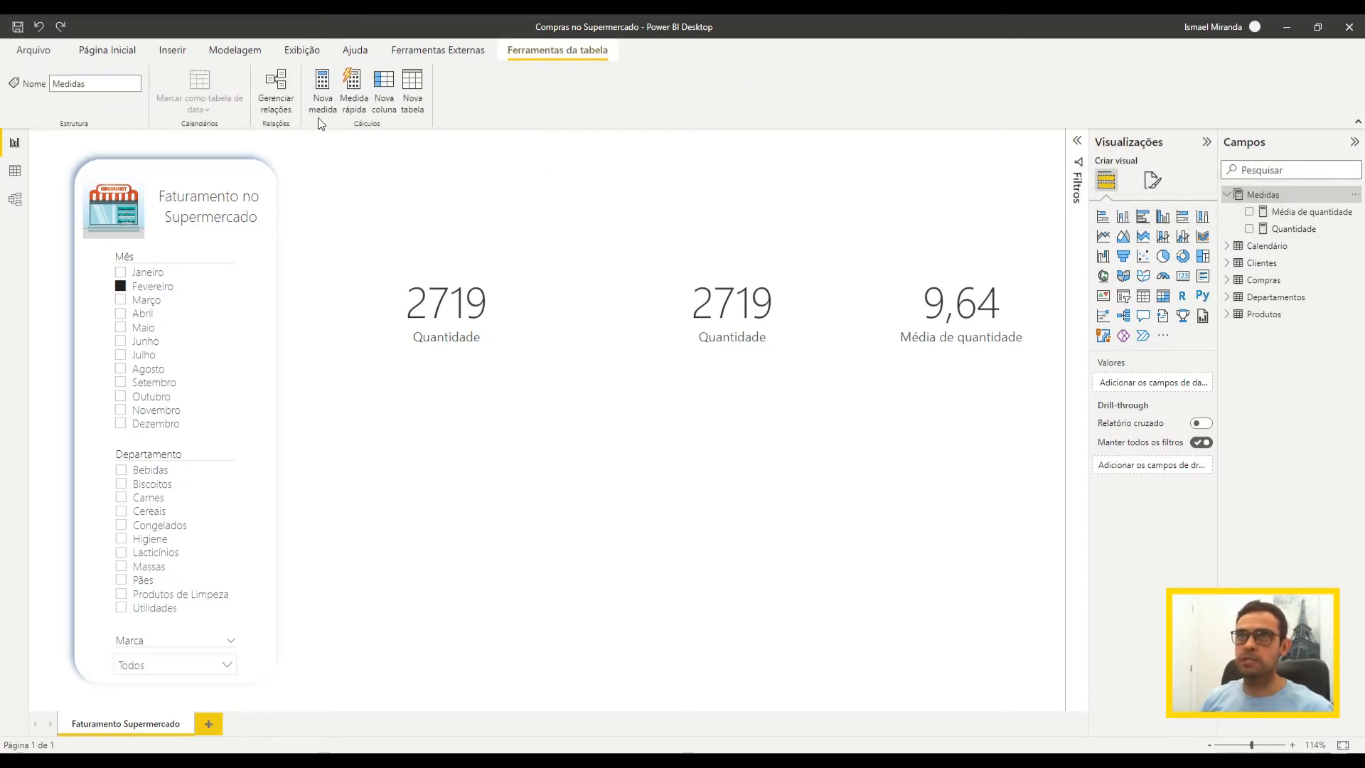
right_click(1272, 198)
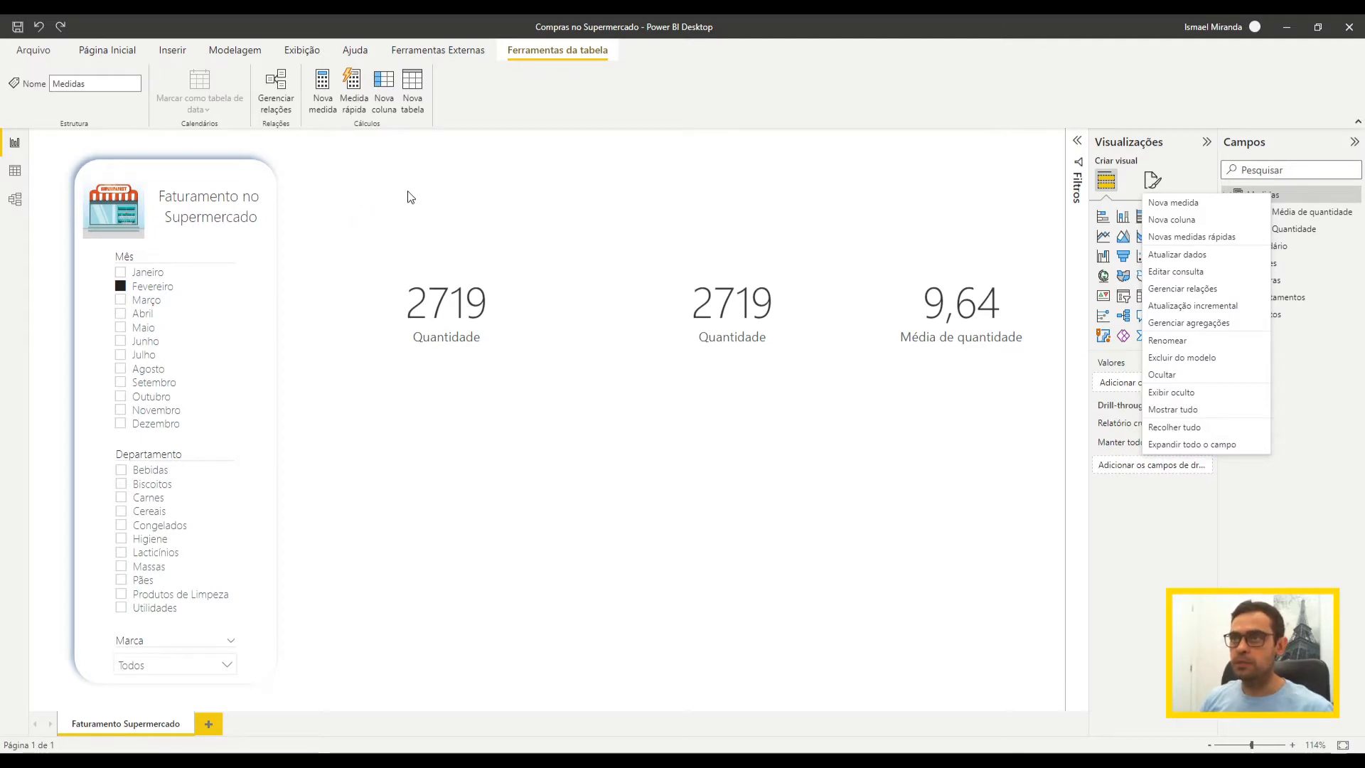
left_click(356, 202)
- In the data view, add a calculated column named Valor Total to the Compras table
left_click(14, 171)
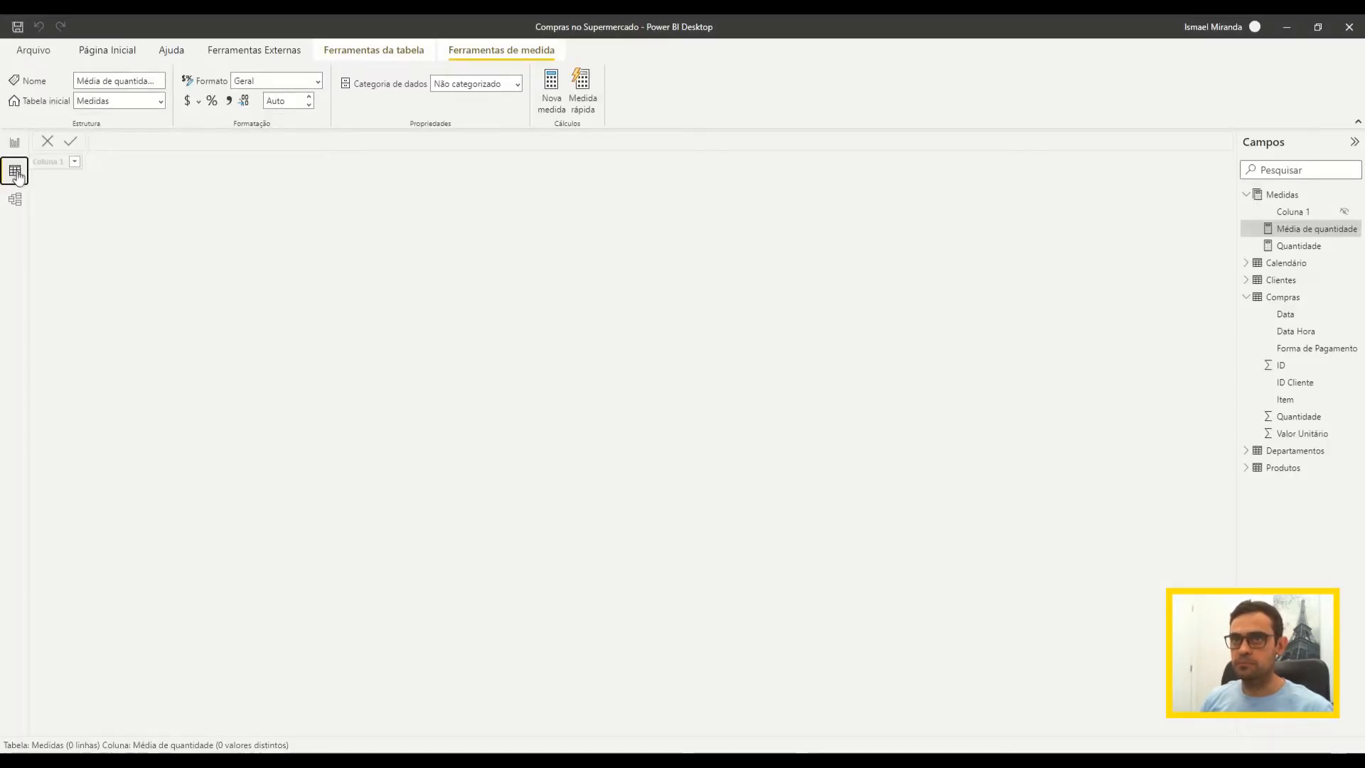
left_click(1278, 298)
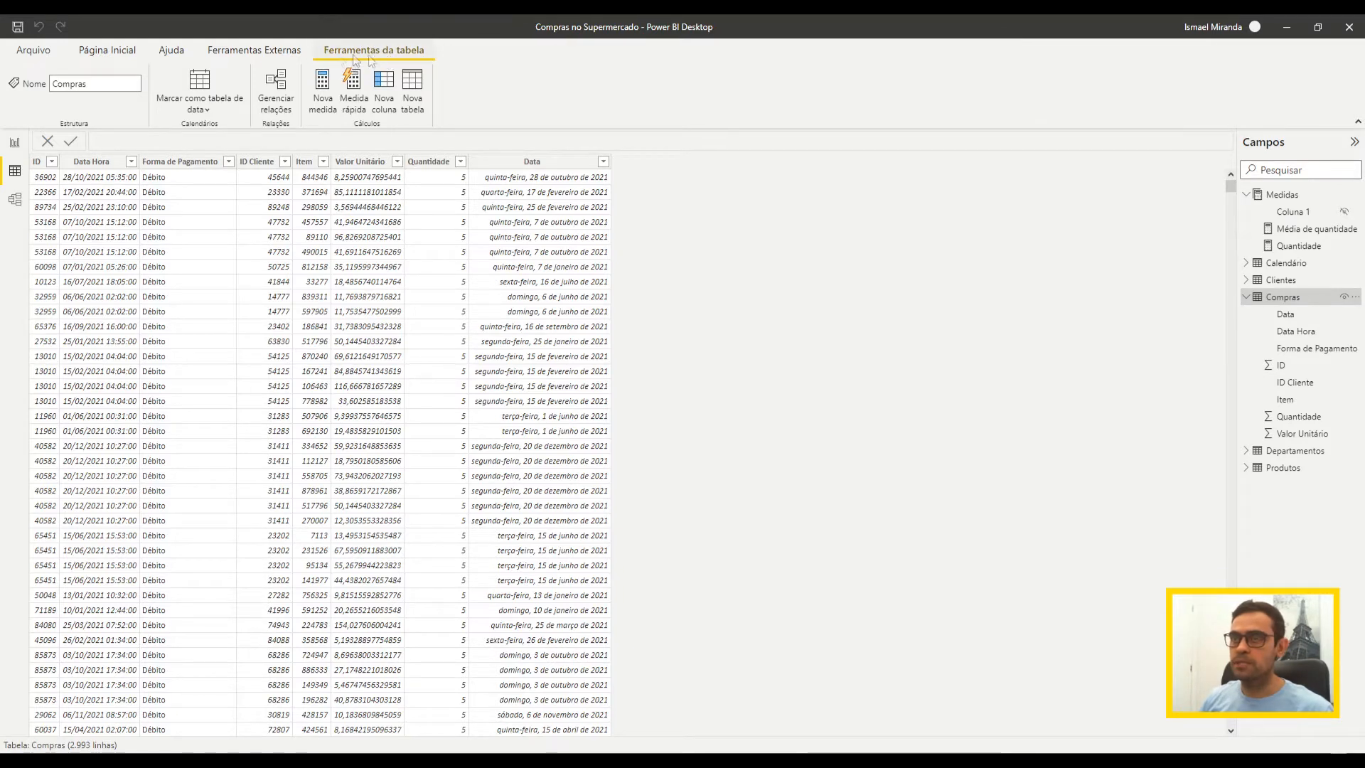
left_click(385, 107)
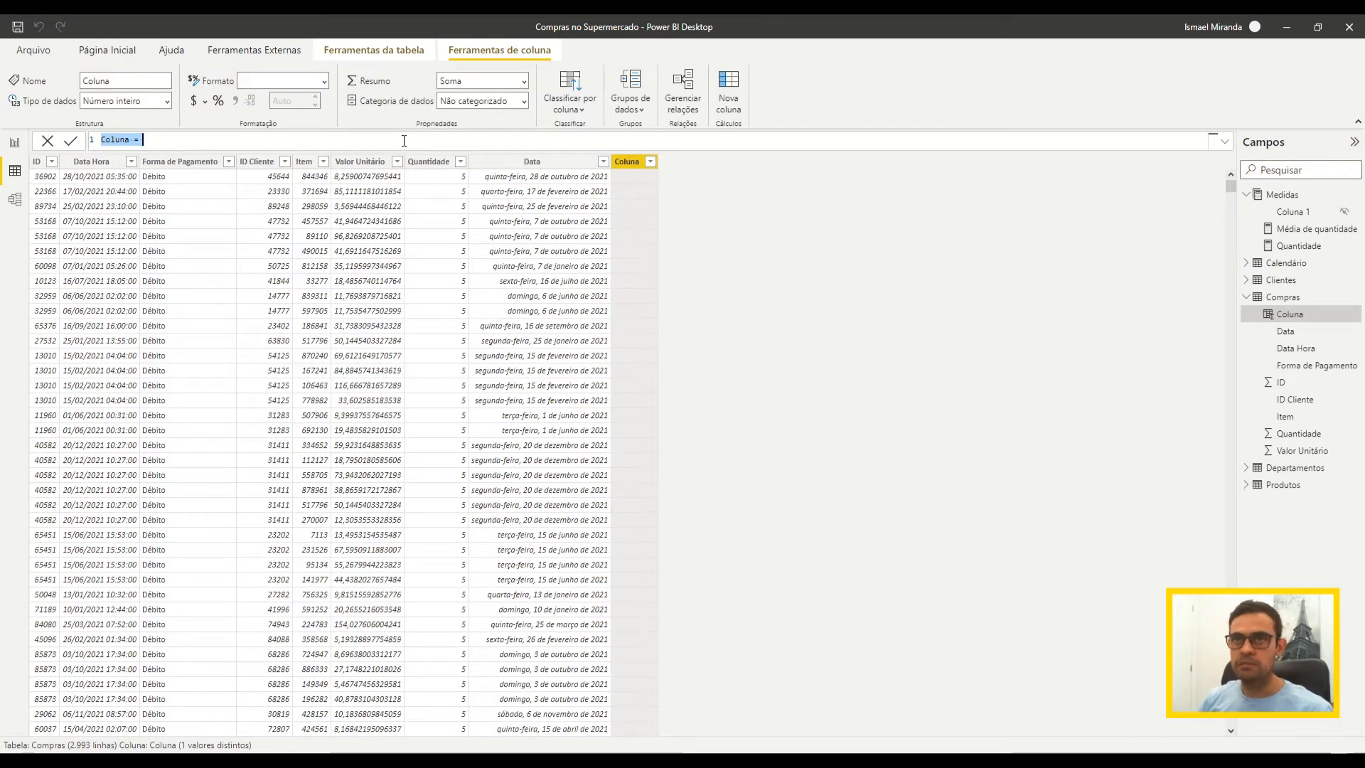
scroll(171, 141, "up", 4)
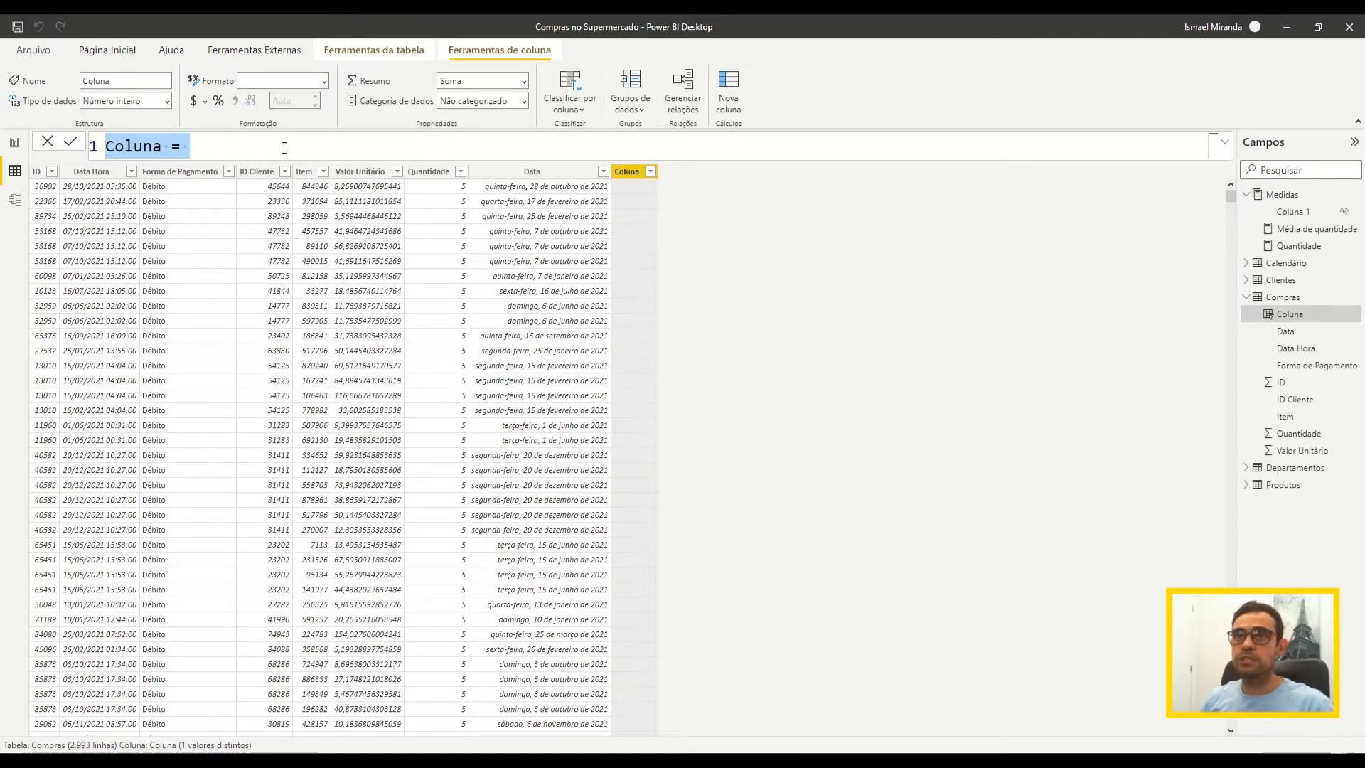
key("Left")
key("ctrl+shift+Right")
type("Valor Total")
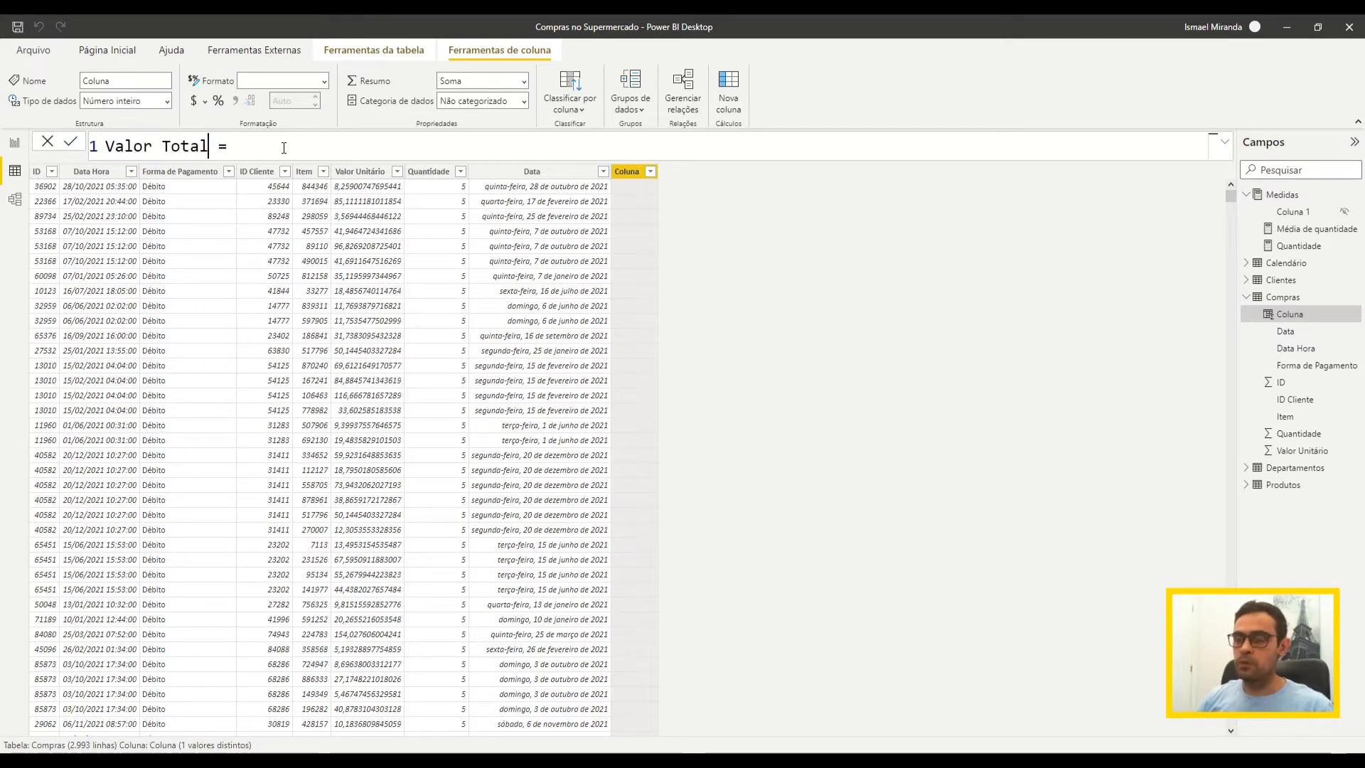
- Define the Valor Total column as [Valor Unitário]*[Quantidade] and commit the formula
key("ctrl+shift+Left")
key("ctrl+shift+Left")
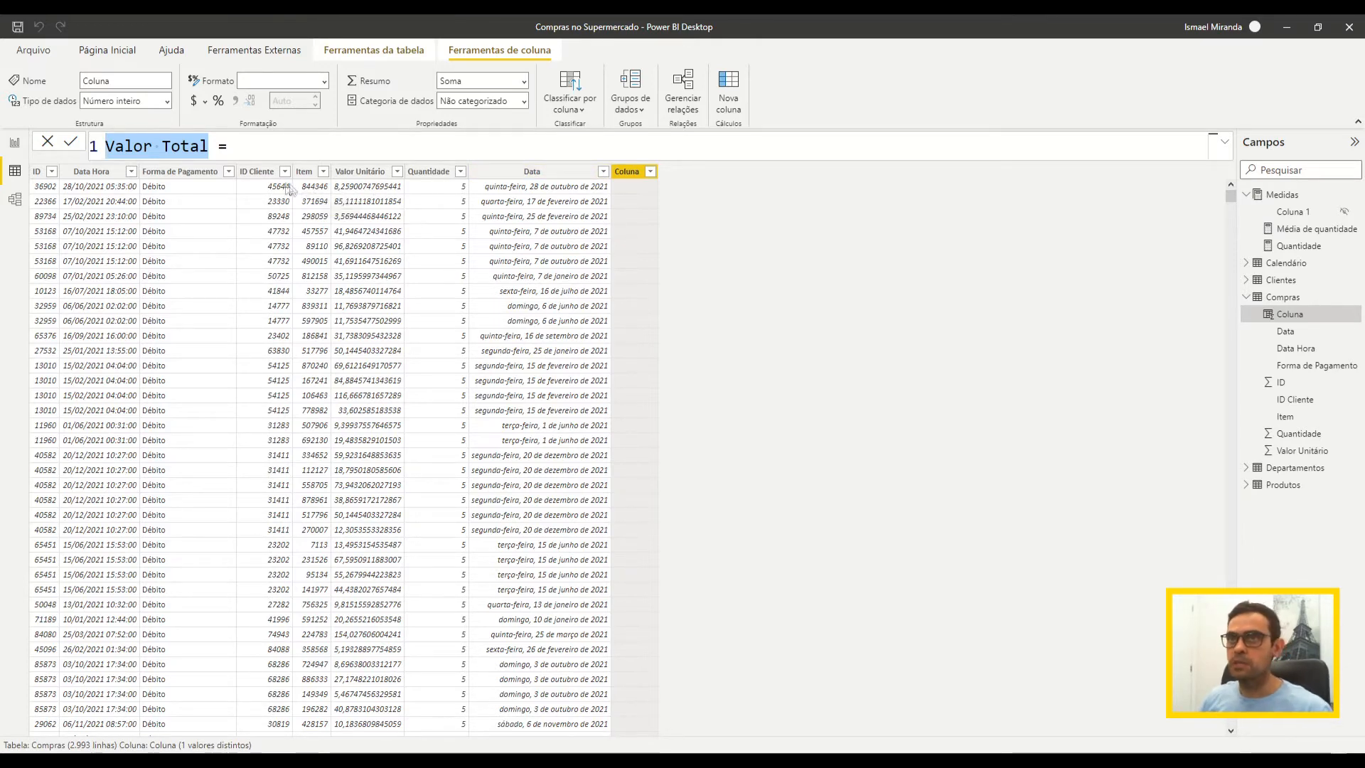
left_click(238, 147)
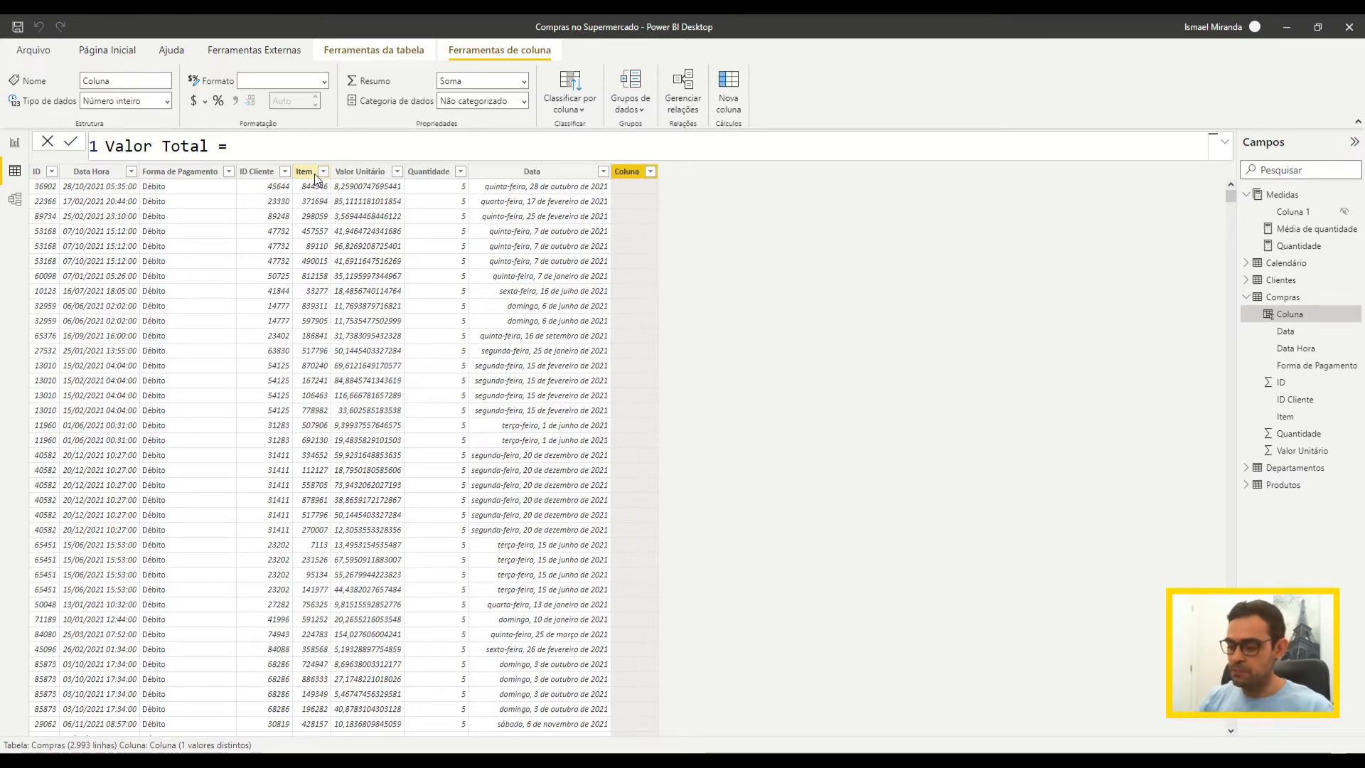
type("[")
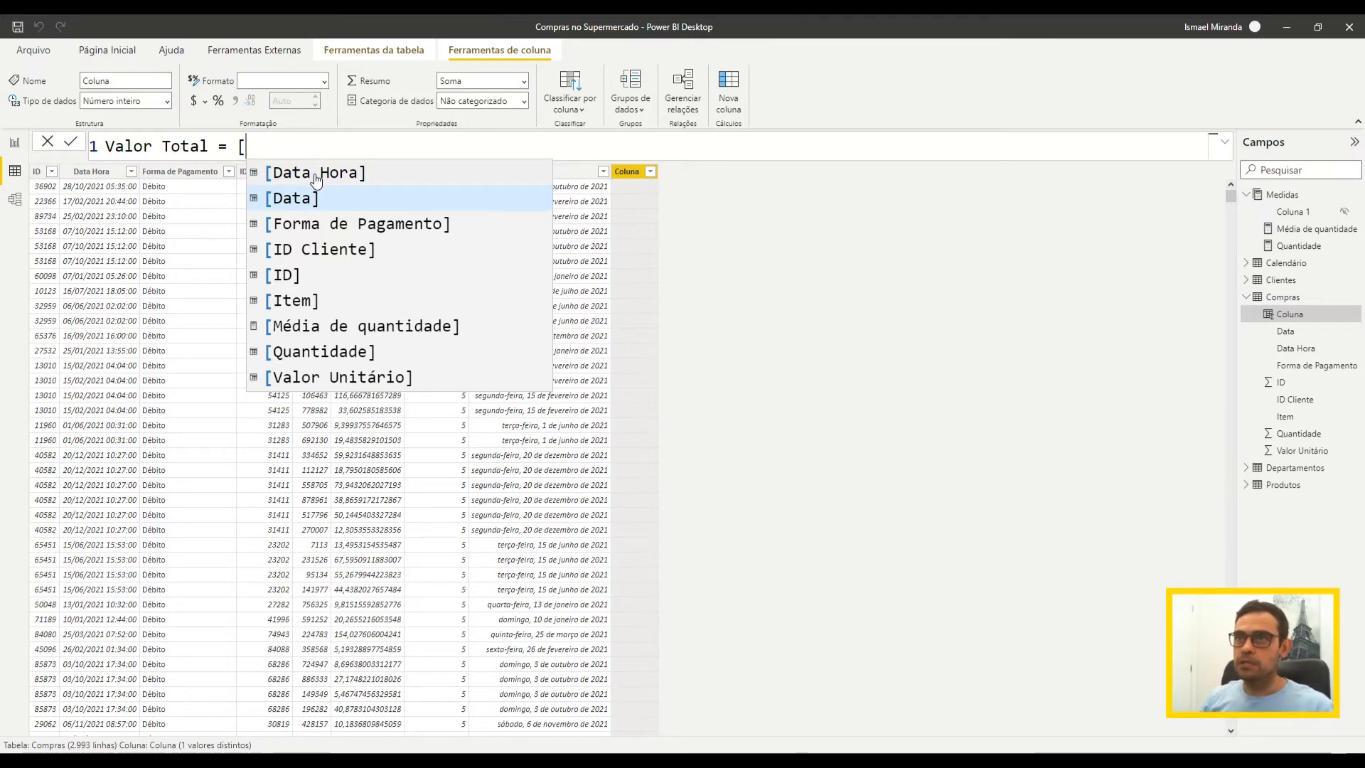
left_click(334, 377)
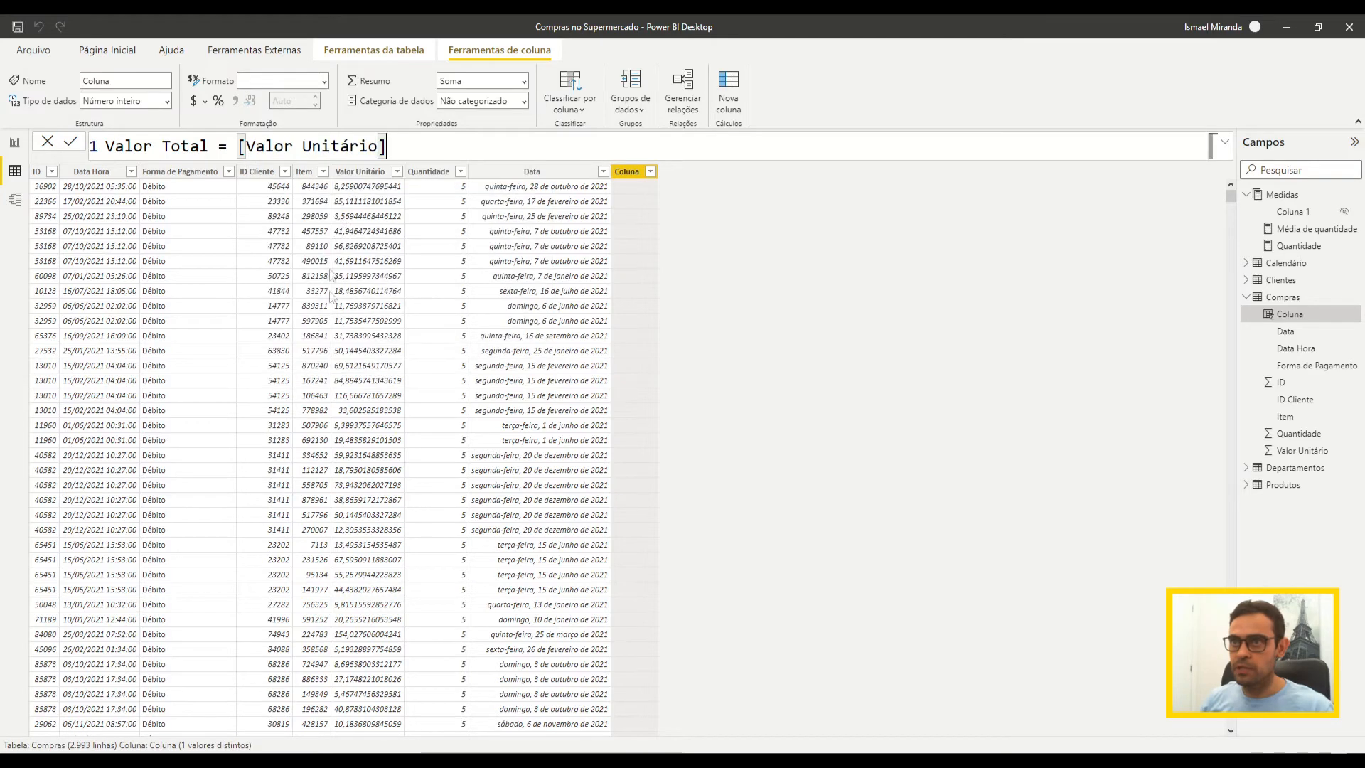
type("*")
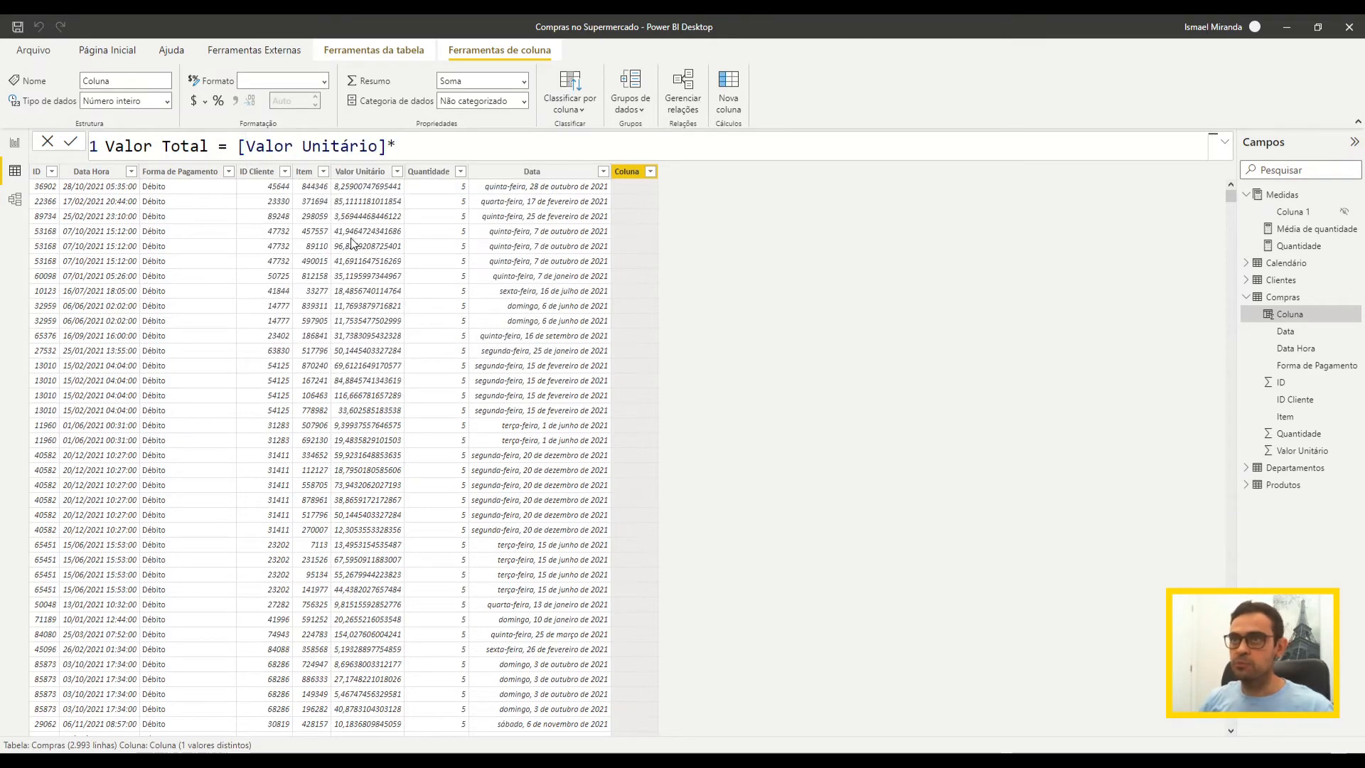
type("[")
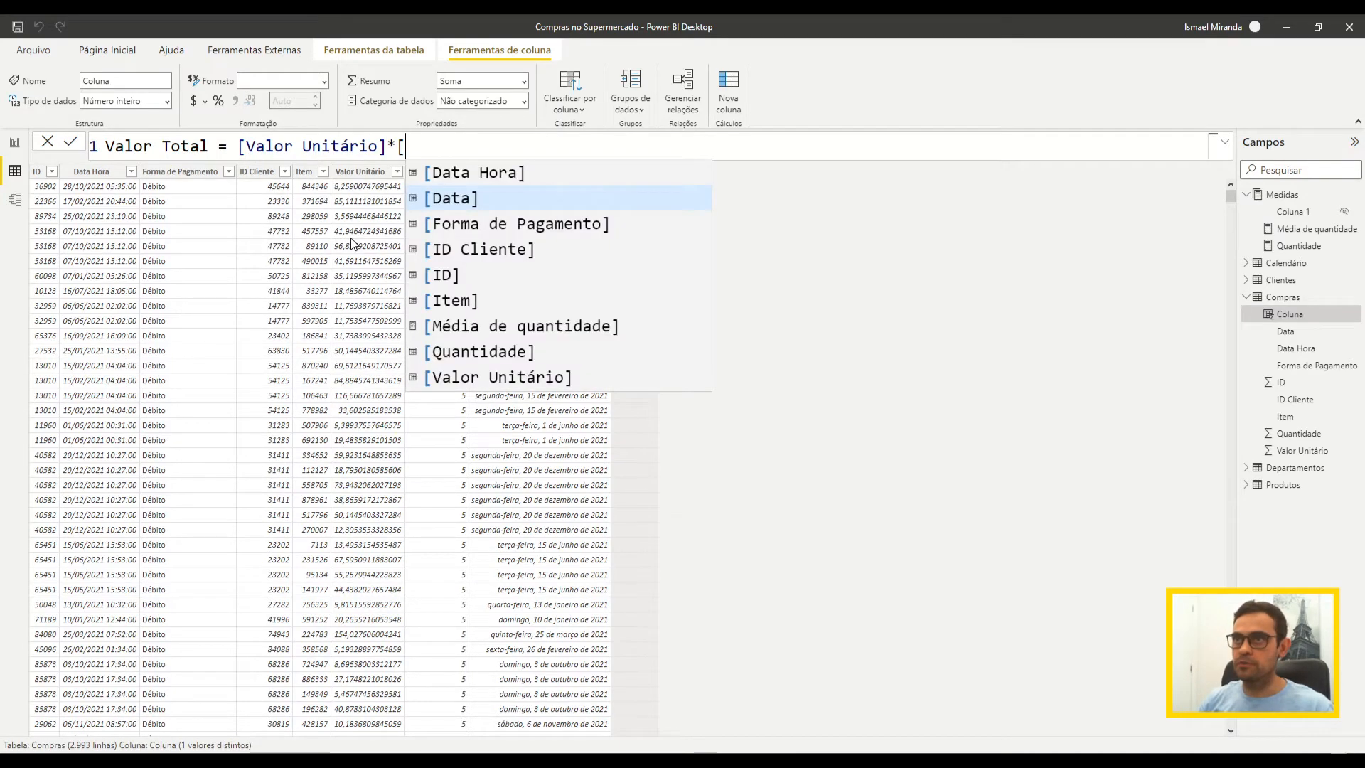
left_click(479, 350)
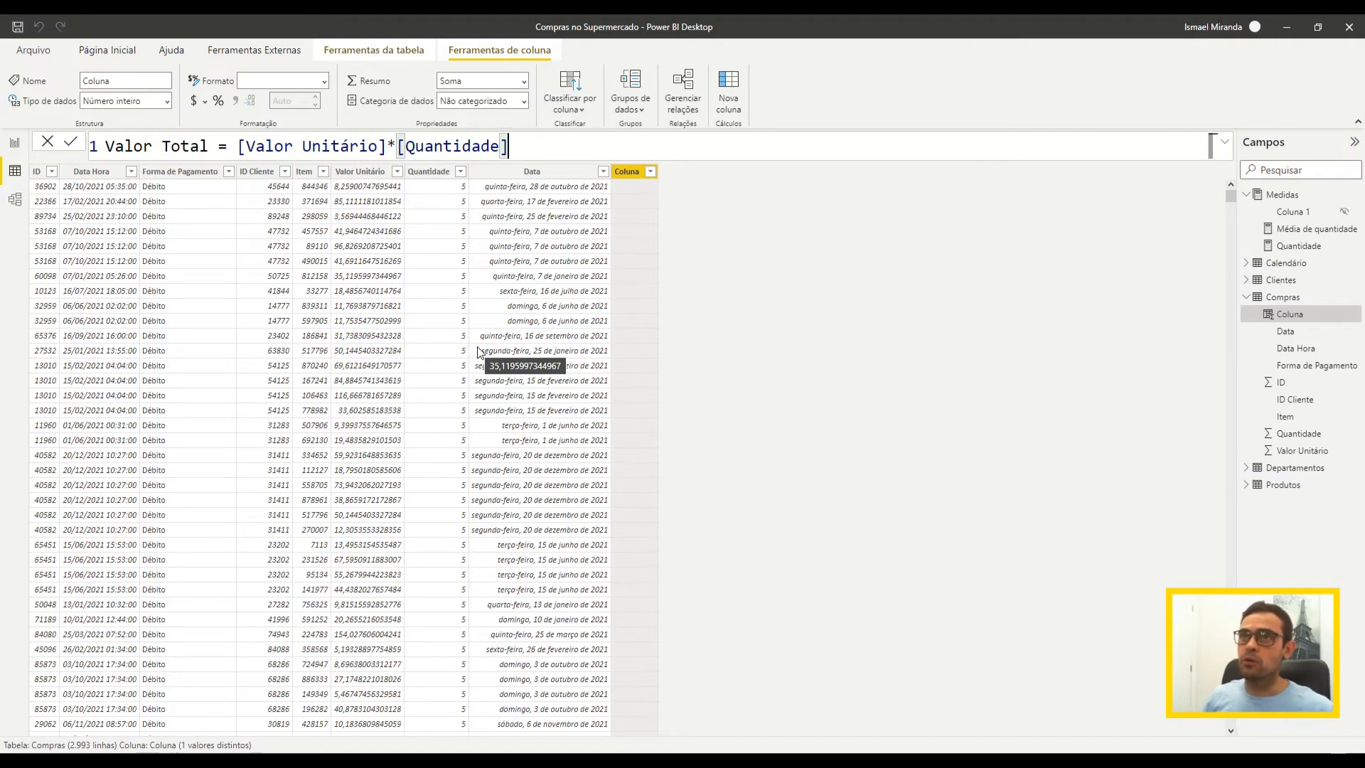
left_click(73, 148)
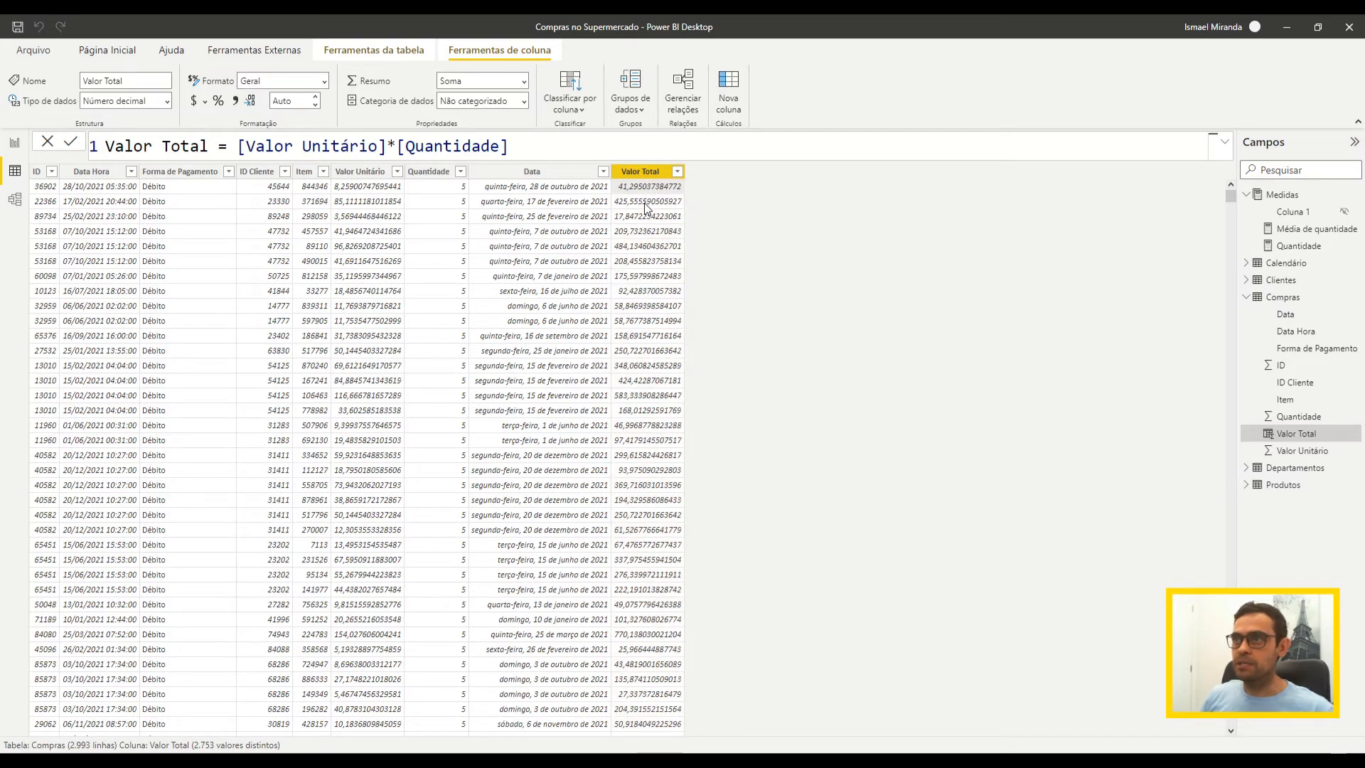
- Compare the Valor Unitário, Quantidade and Valor Total values row by row in the Compras table
left_click(354, 226)
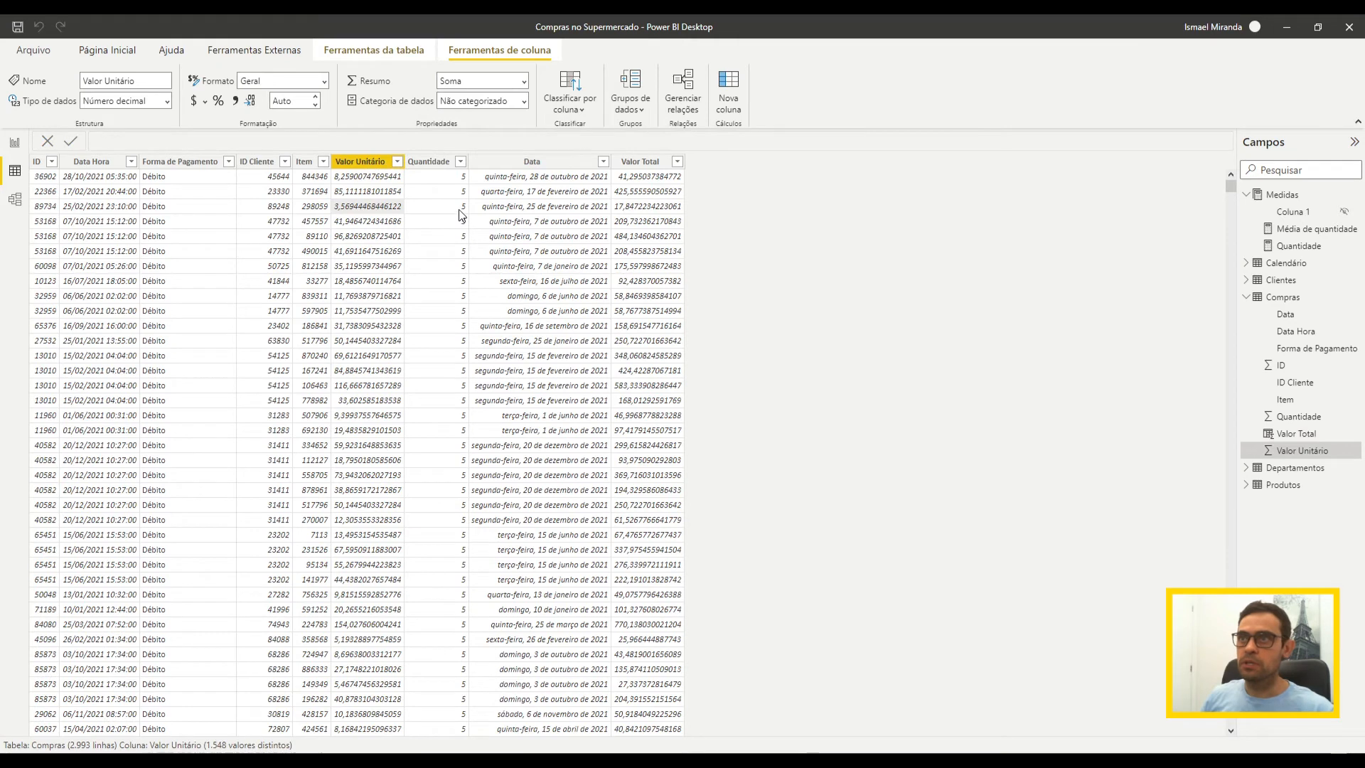
left_click(462, 221)
left_click(669, 225)
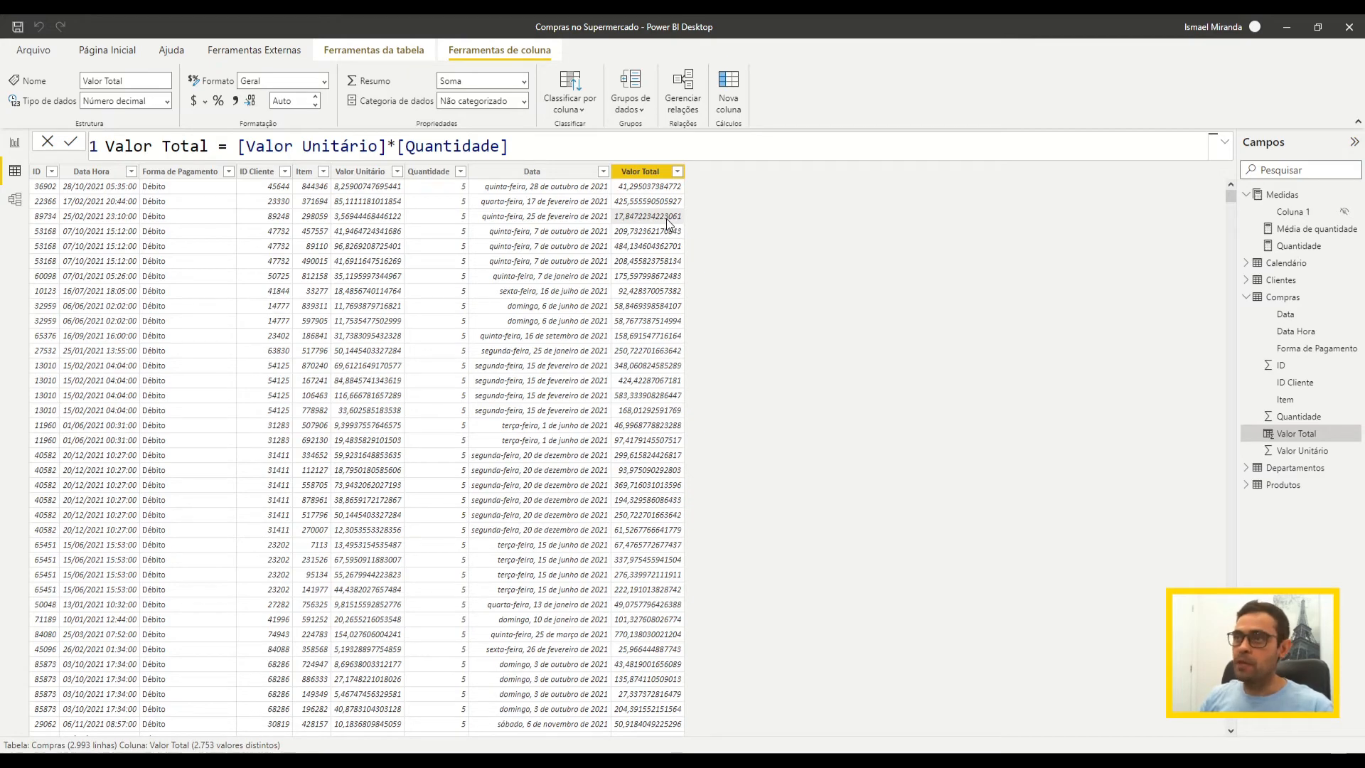
scroll(651, 376, "down", 15)
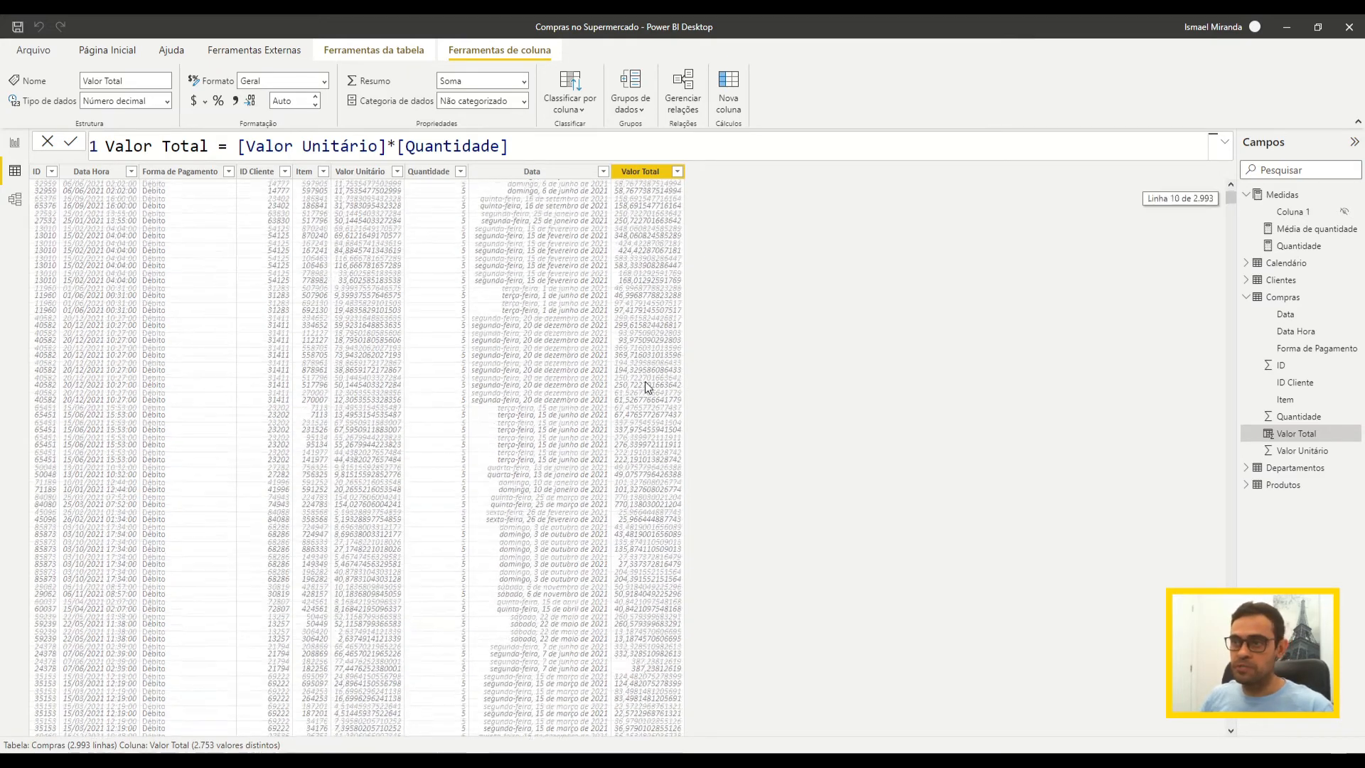
scroll(641, 436, "down", 2)
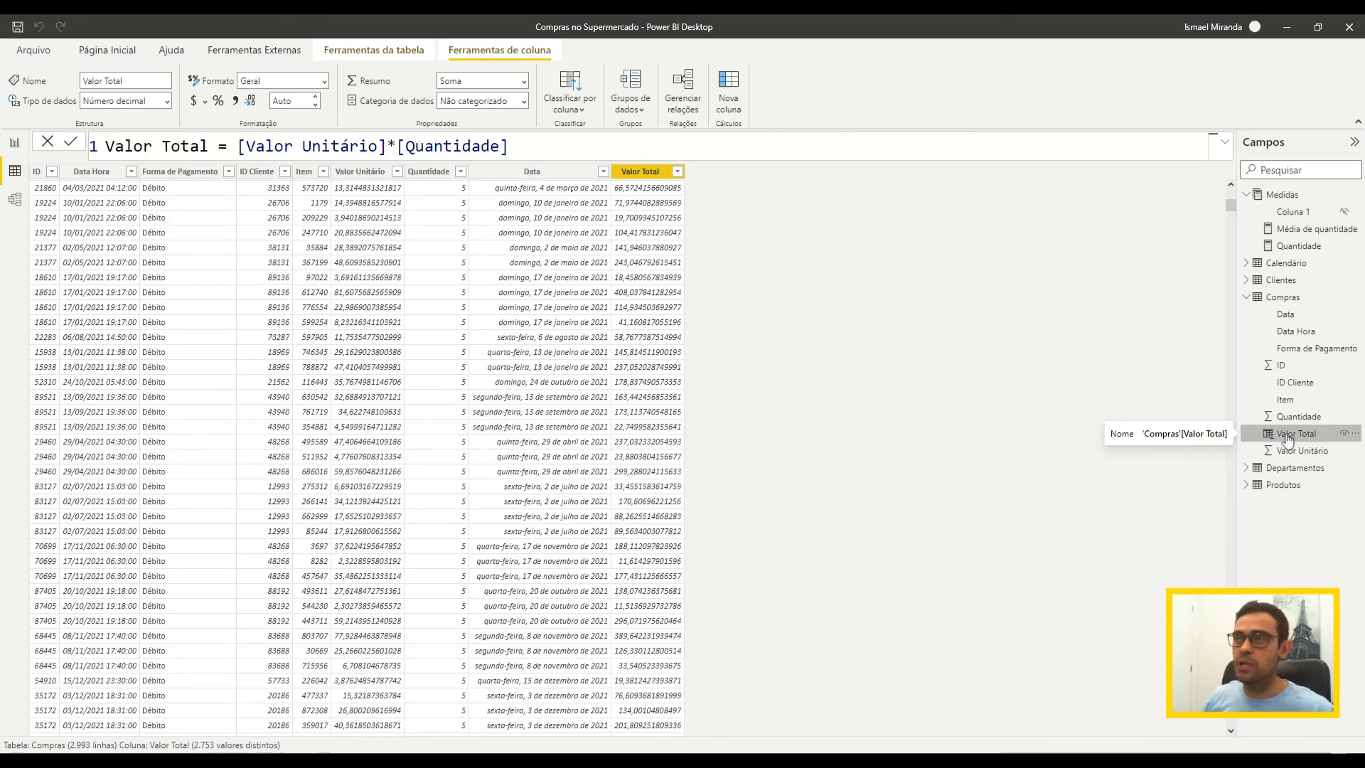
- In the report view, duplicate the first Quantidade card and place the copy directly below the original
left_click(22, 151)
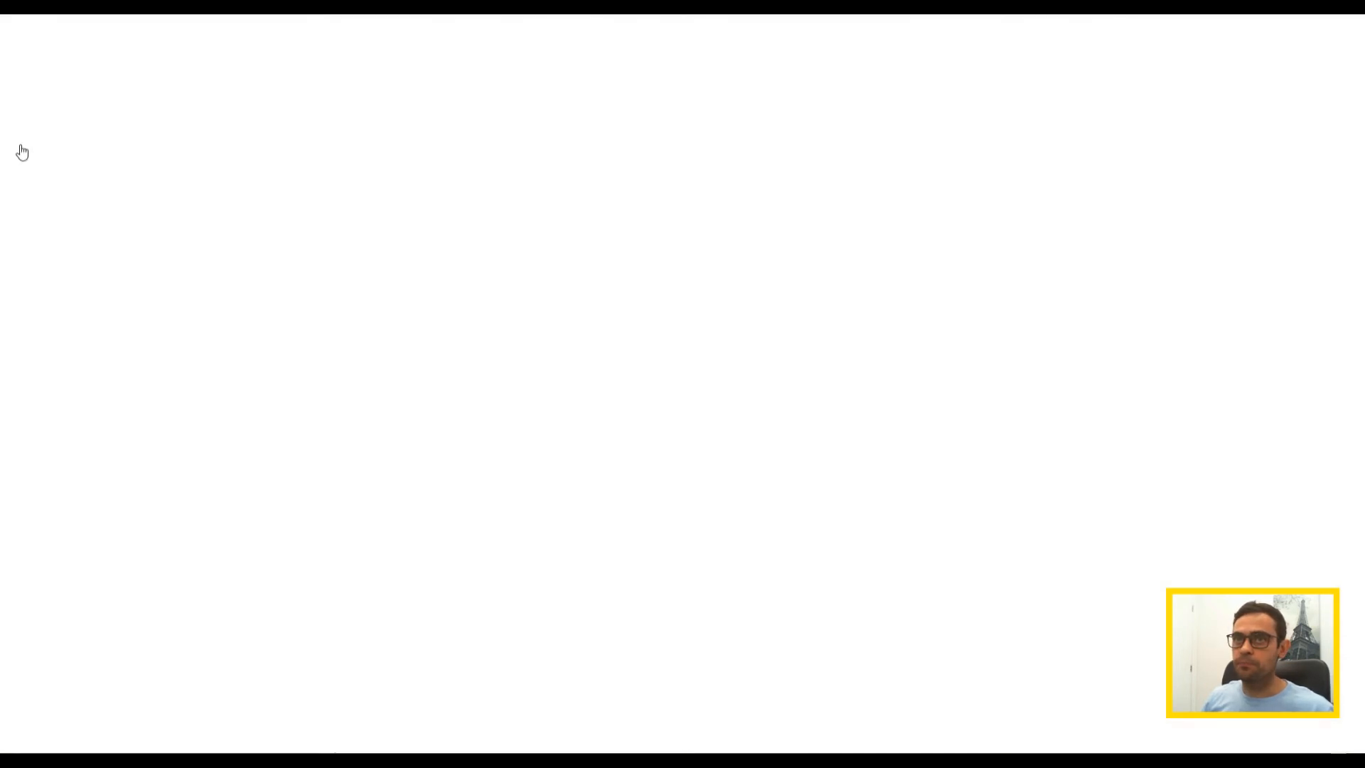
left_click(536, 365)
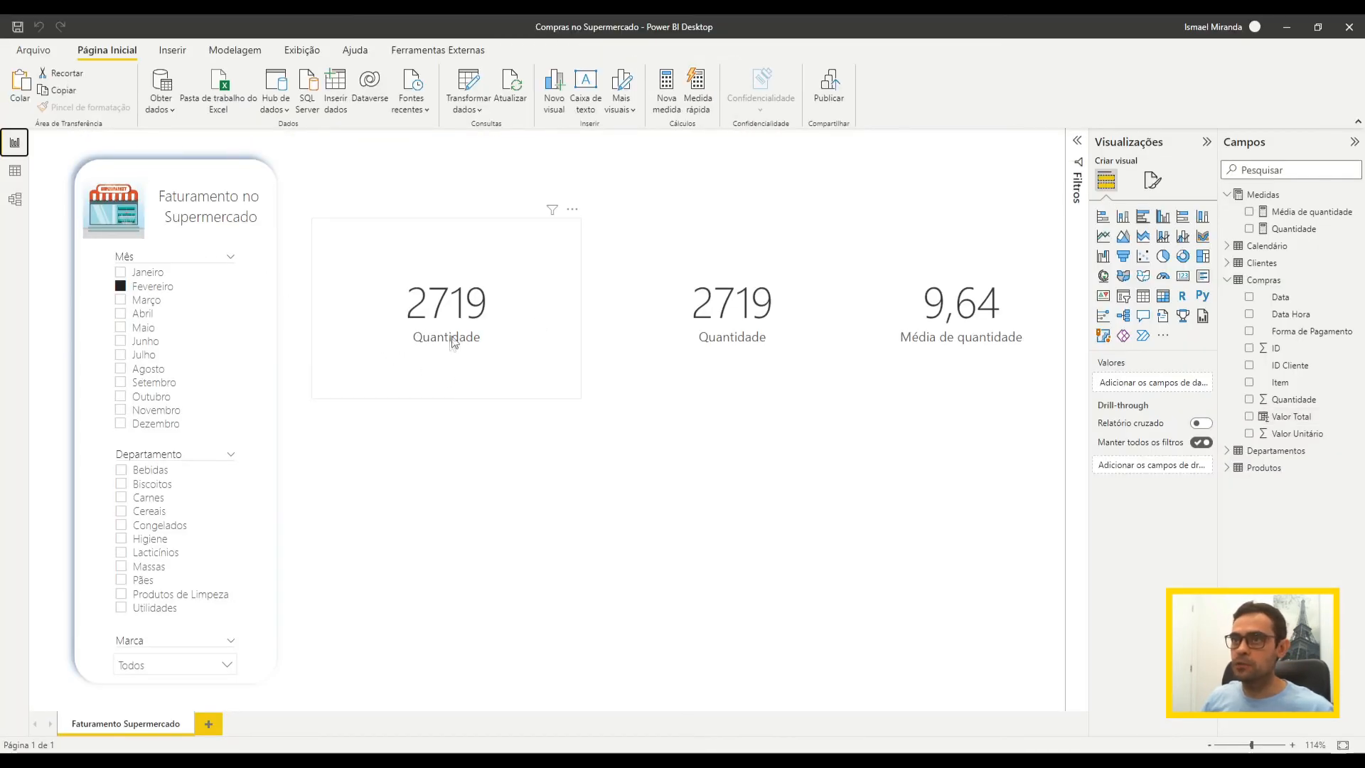
left_click(466, 385)
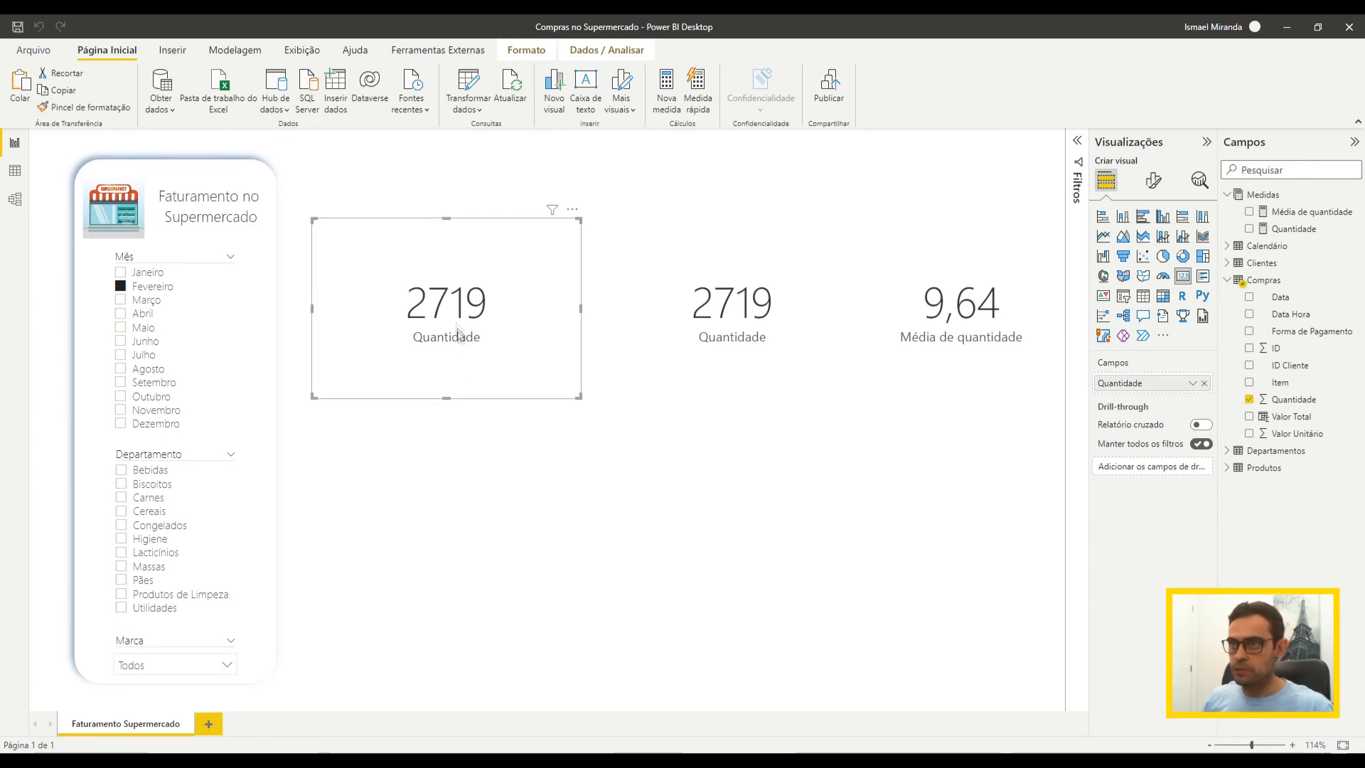
left_click(480, 450)
left_click(467, 347)
key("ctrl+c")
key("ctrl+v")
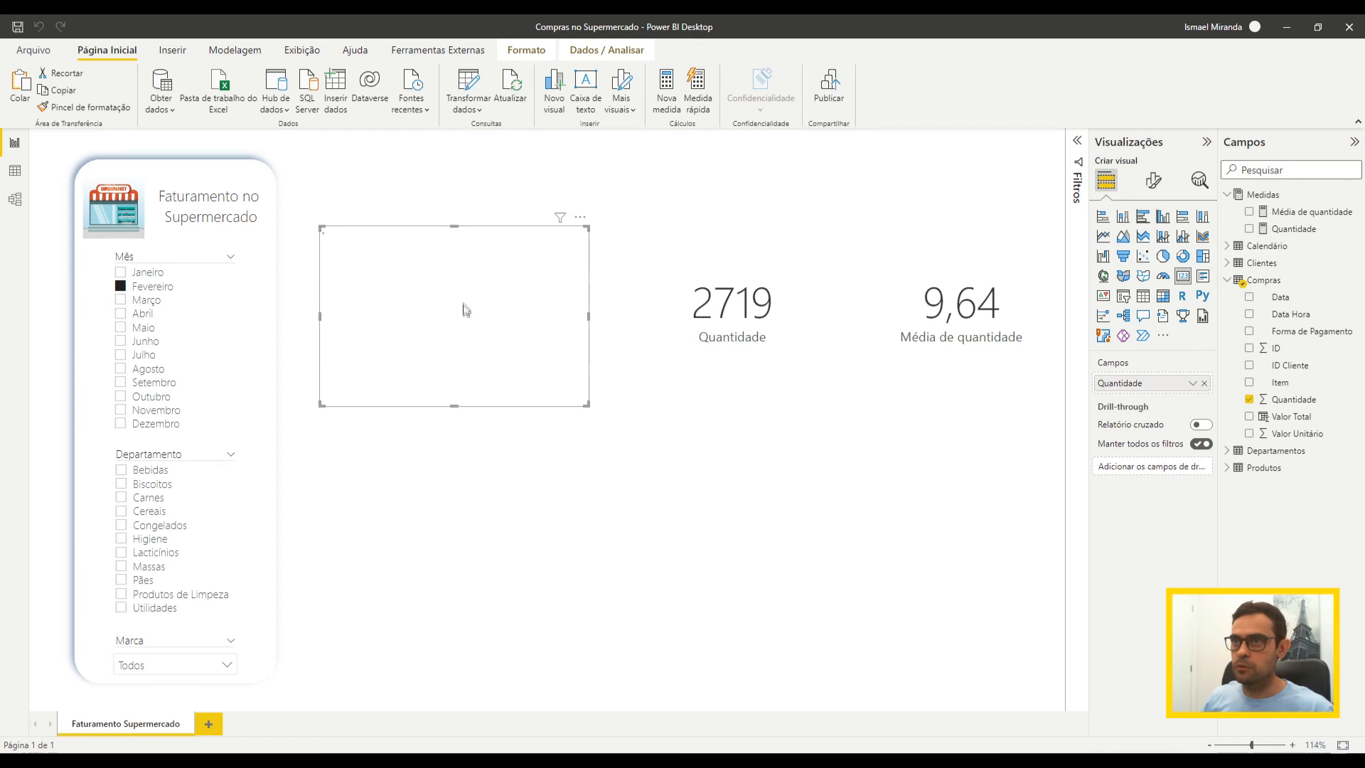
left_click_drag(466, 311, 458, 496)
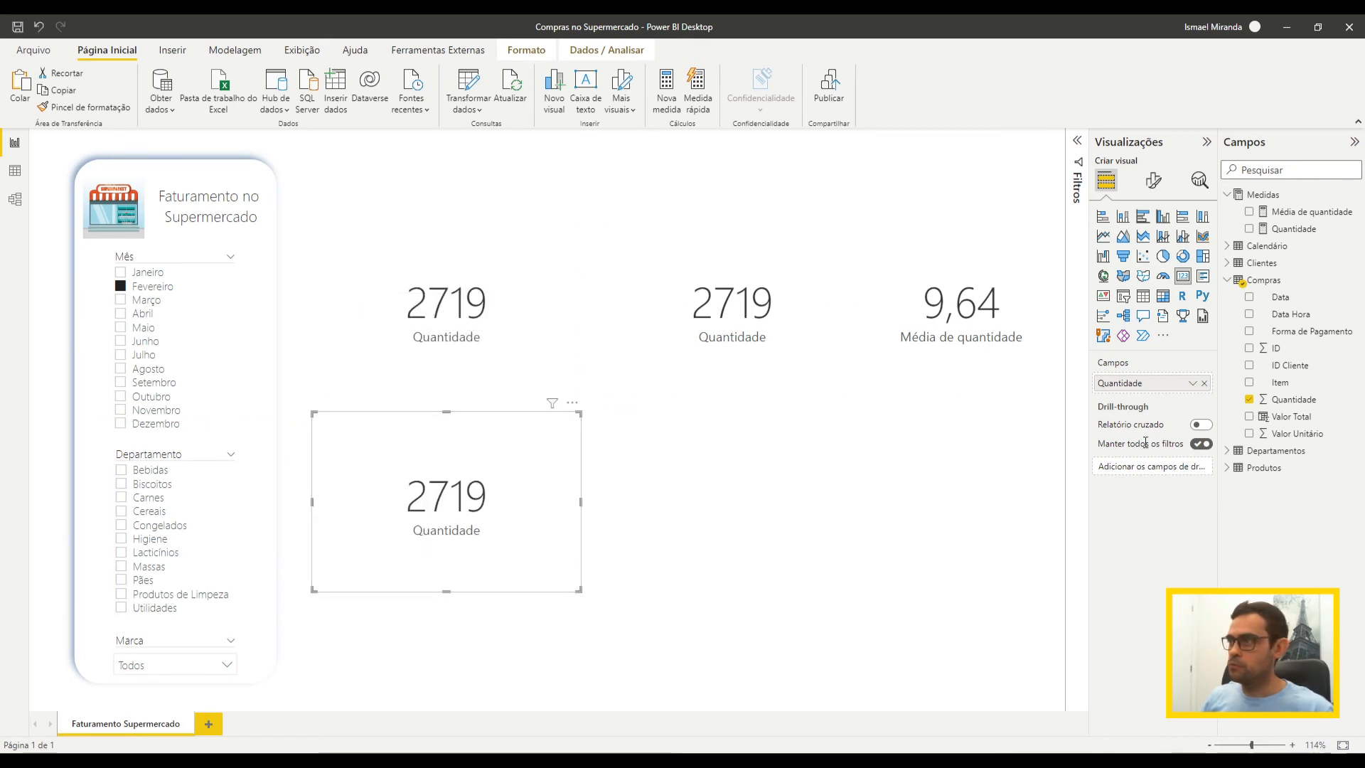
- Replace the copied card's Quantidade field with Valor Total and clear the Fevereiro selection in the Mês slicer
left_click(1204, 383)
left_click_drag(1290, 421, 1166, 391)
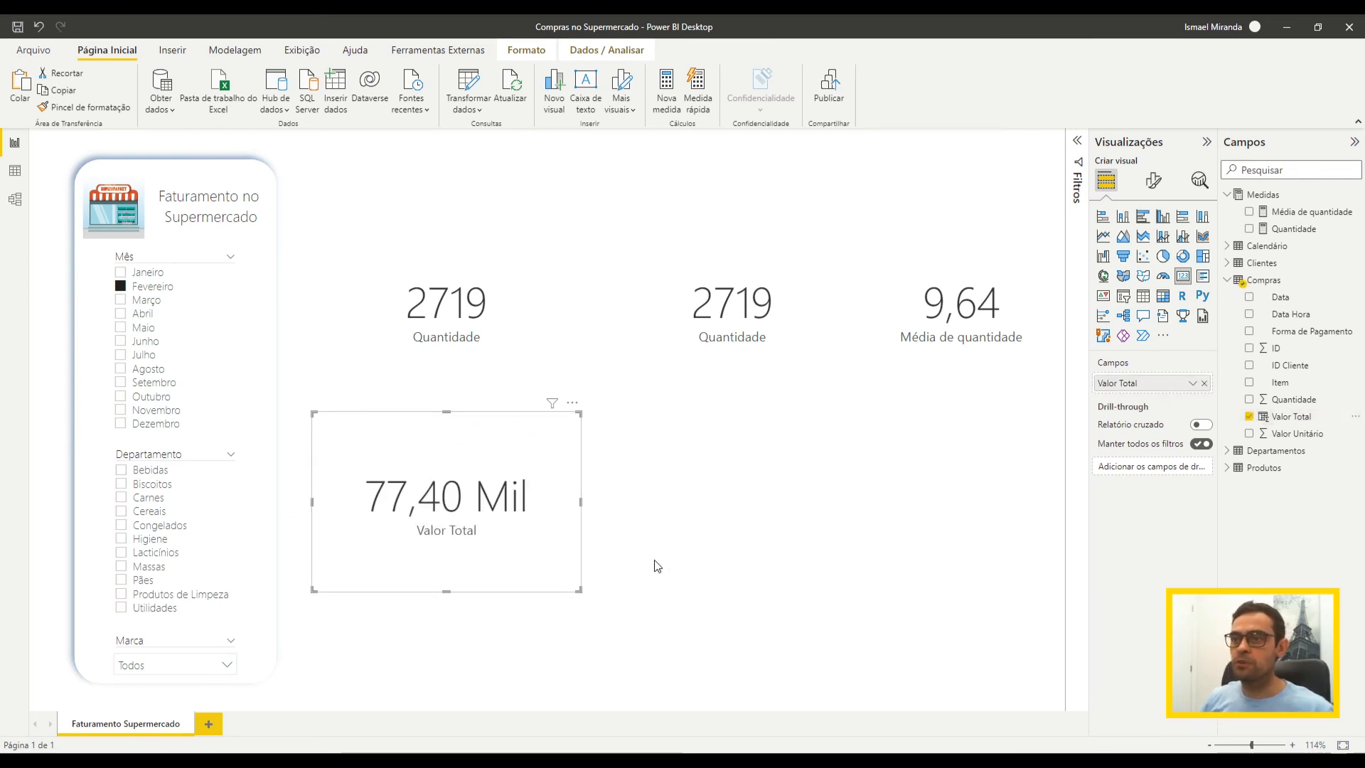
left_click(133, 288)
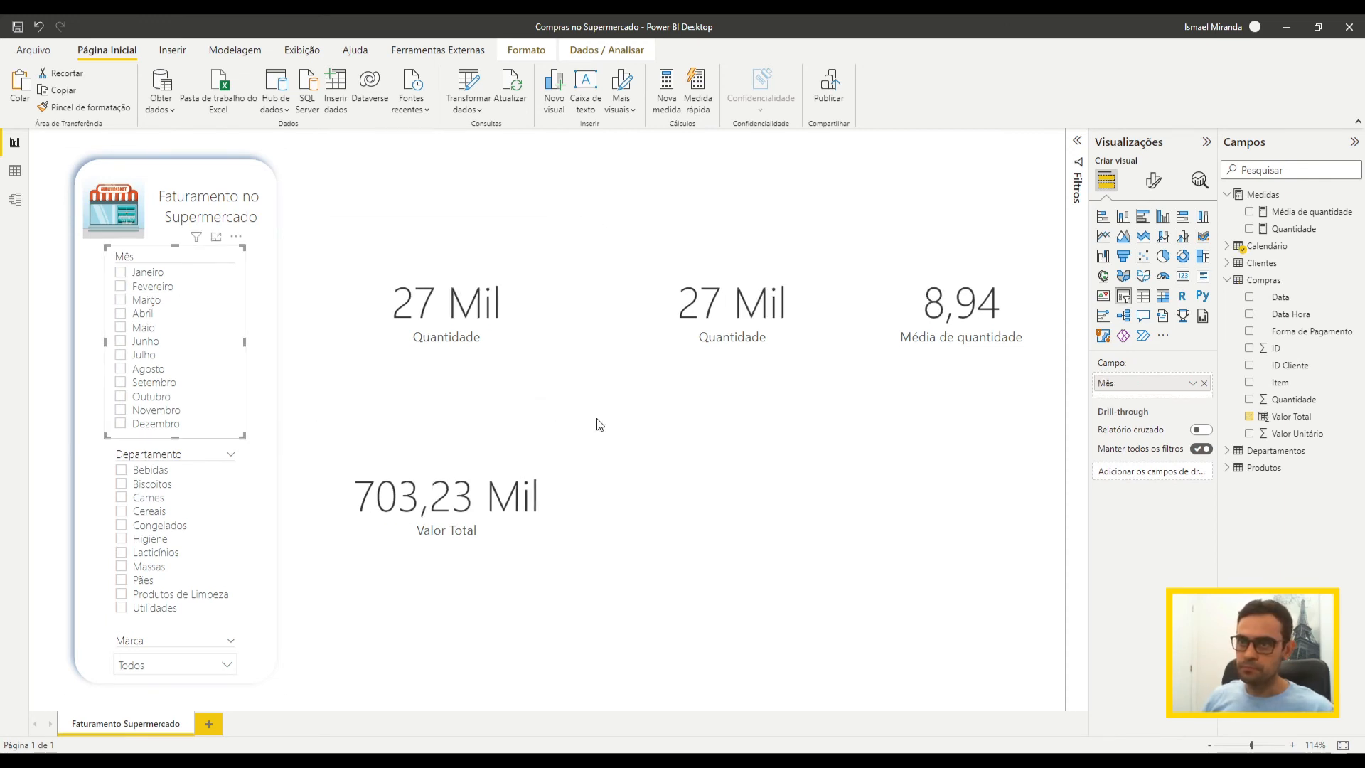